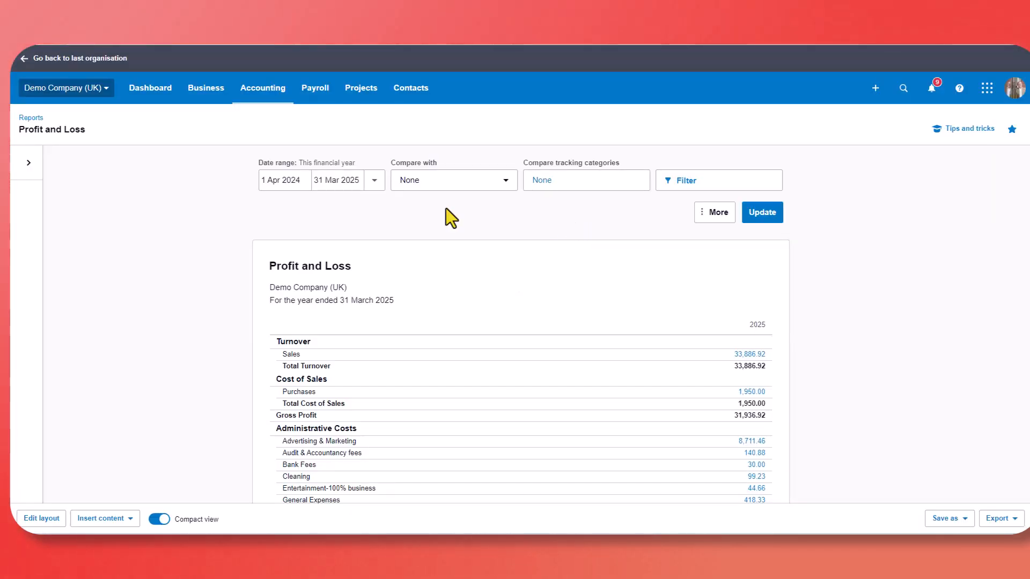
# Switch the Profit and Loss report to the Current financial year by month format.
pyautogui.click(30, 168)
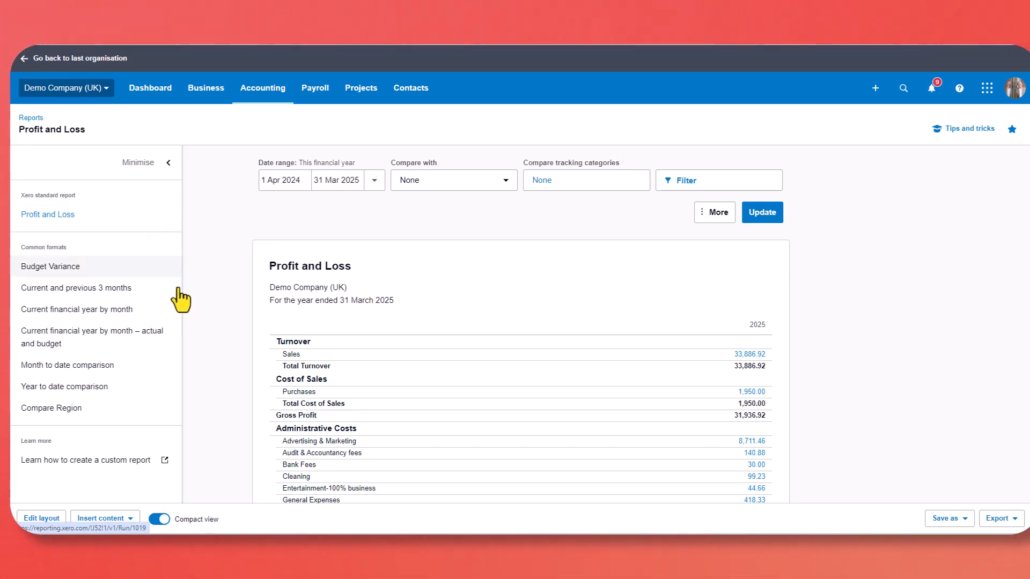
pyautogui.click(83, 315)
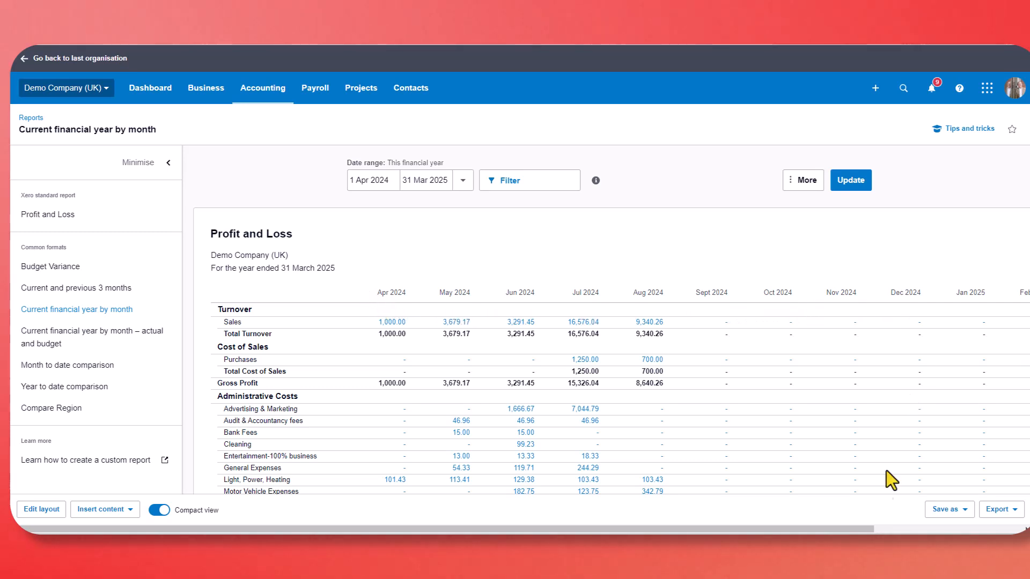
pyautogui.moveTo(861, 529); pyautogui.dragTo(819, 520)
pyautogui.click(169, 163)
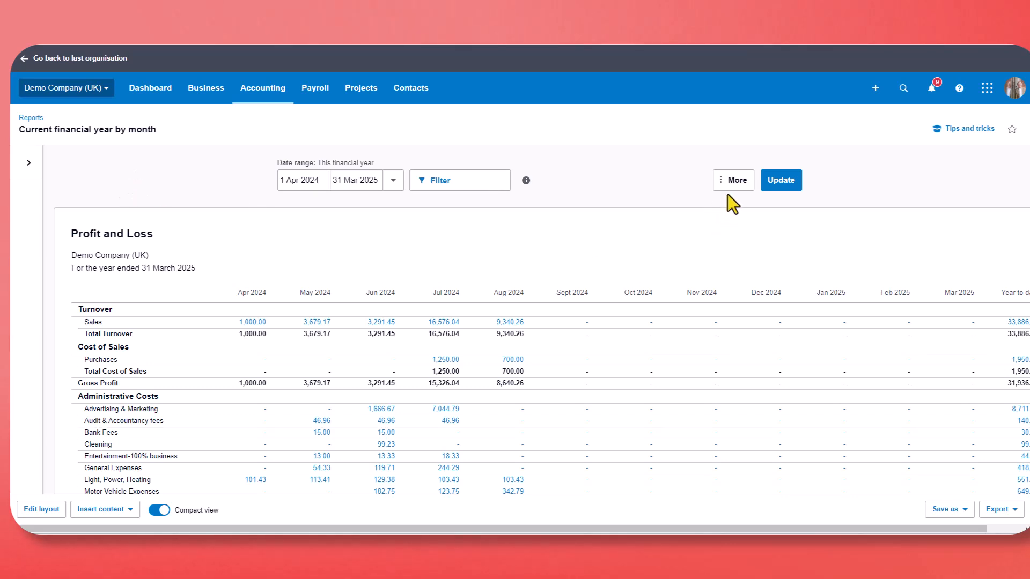
# Hide decimals and the year-to-date column, show the Total column, and update the report.
pyautogui.click(736, 183)
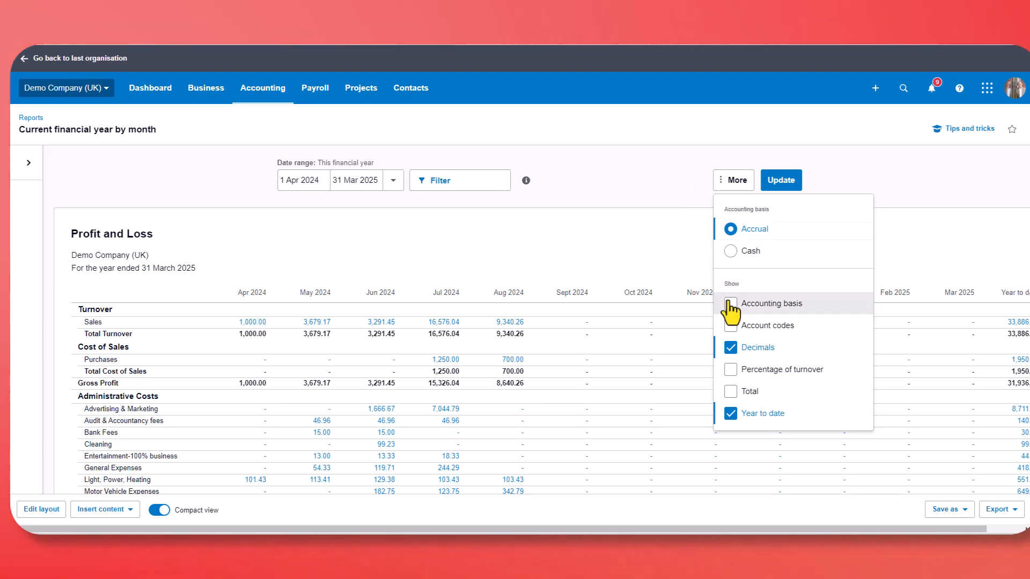
pyautogui.click(731, 349)
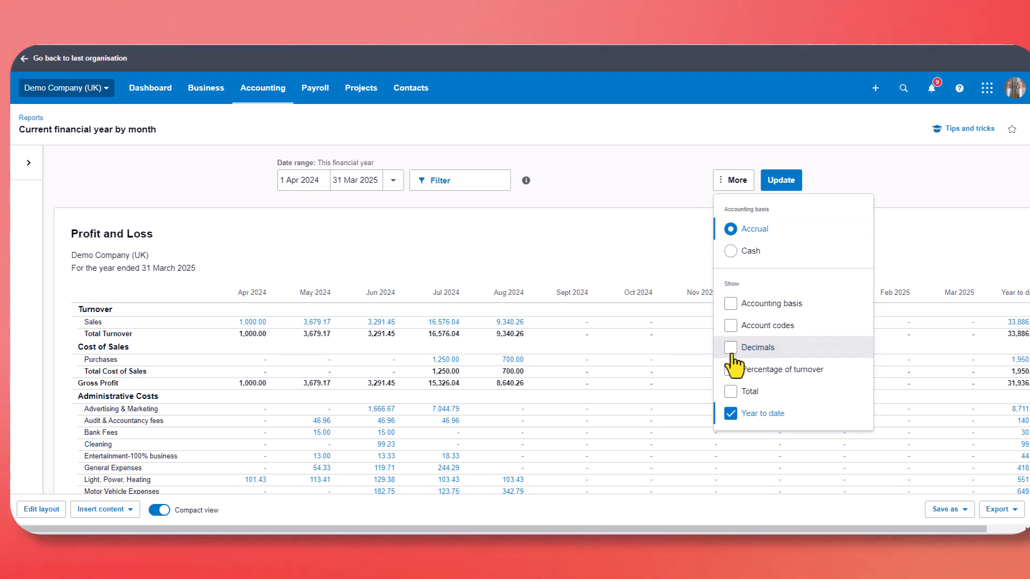
pyautogui.click(731, 393)
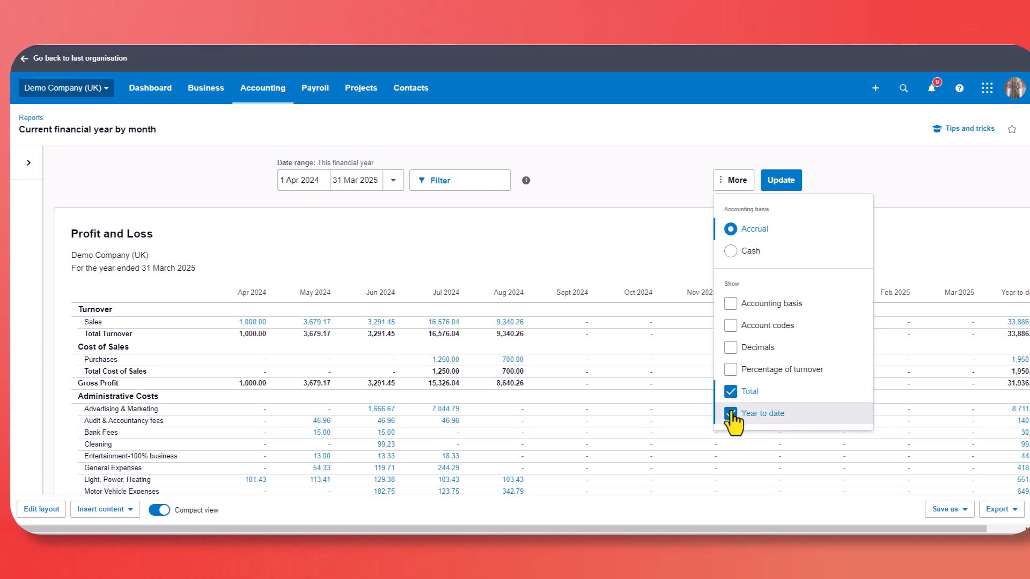
pyautogui.click(731, 414)
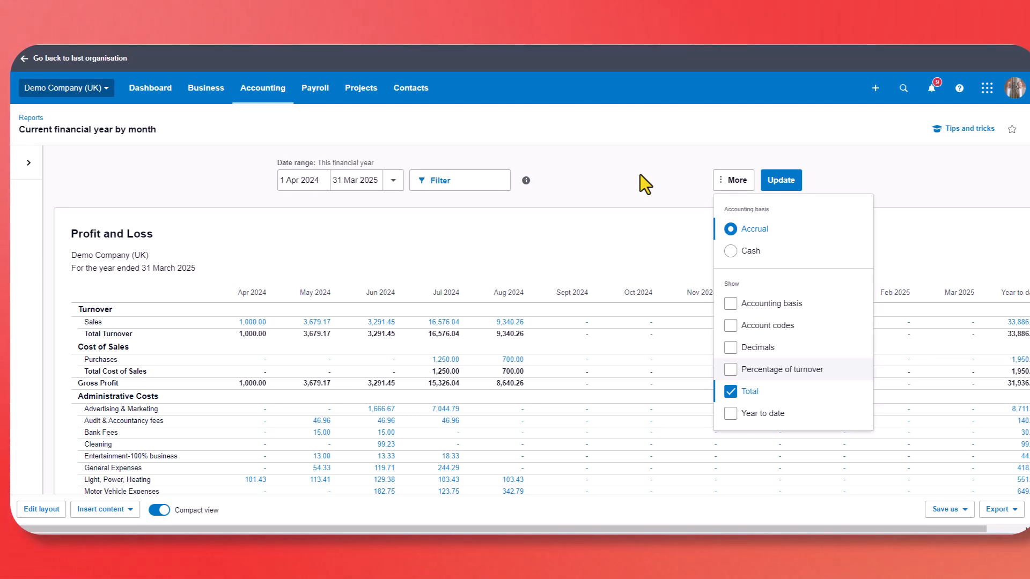
pyautogui.click(784, 187)
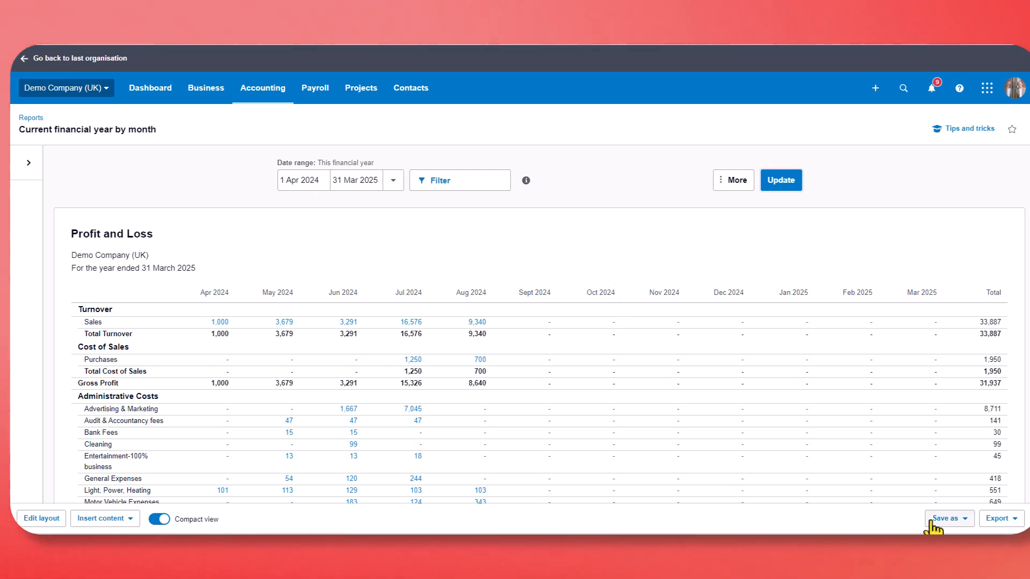
# Save the report as a custom report named "P&L by month".
pyautogui.click(945, 519)
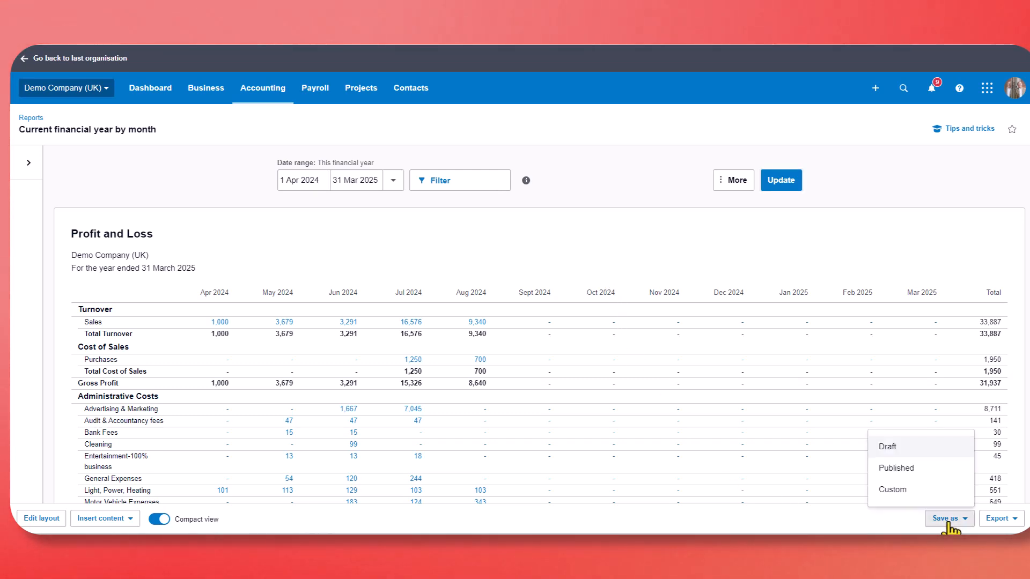
pyautogui.click(881, 497)
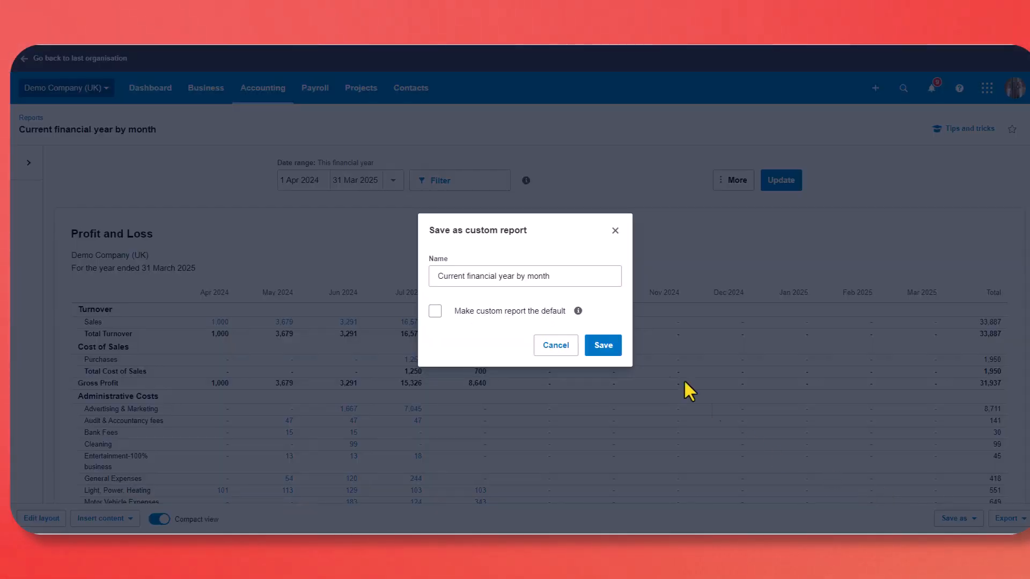
pyautogui.click(433, 275)
pyautogui.moveTo(434, 276); pyautogui.dragTo(597, 294)
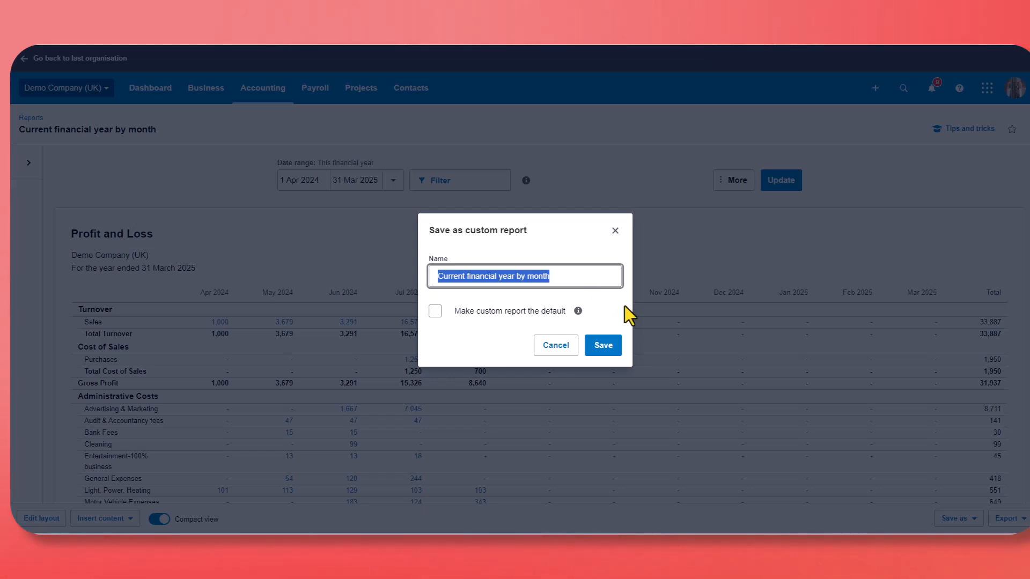
pyautogui.write('P&L by month')
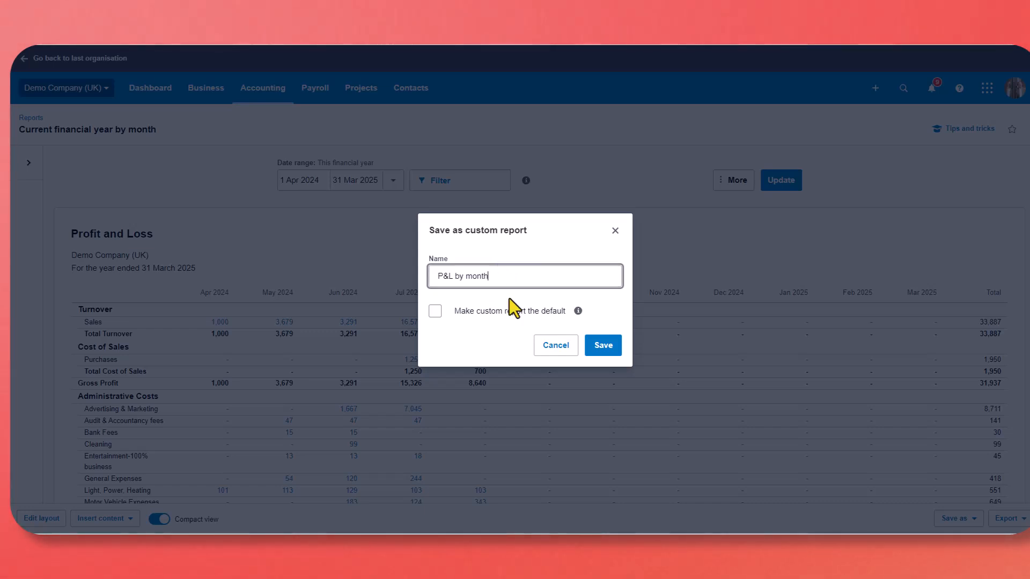
pyautogui.click(598, 348)
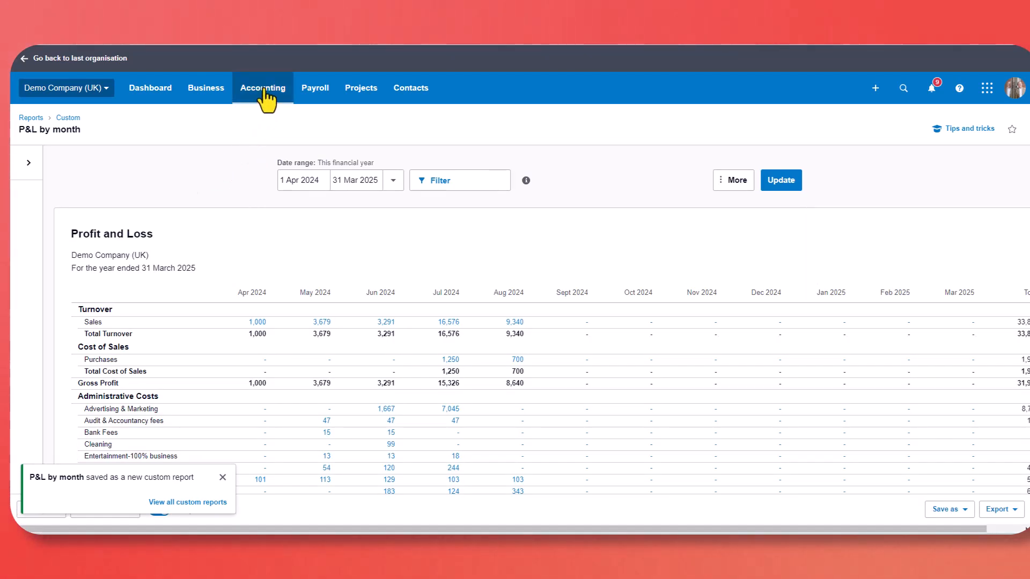
# Open the "P&L by month" report from the custom reports list.
pyautogui.click(264, 92)
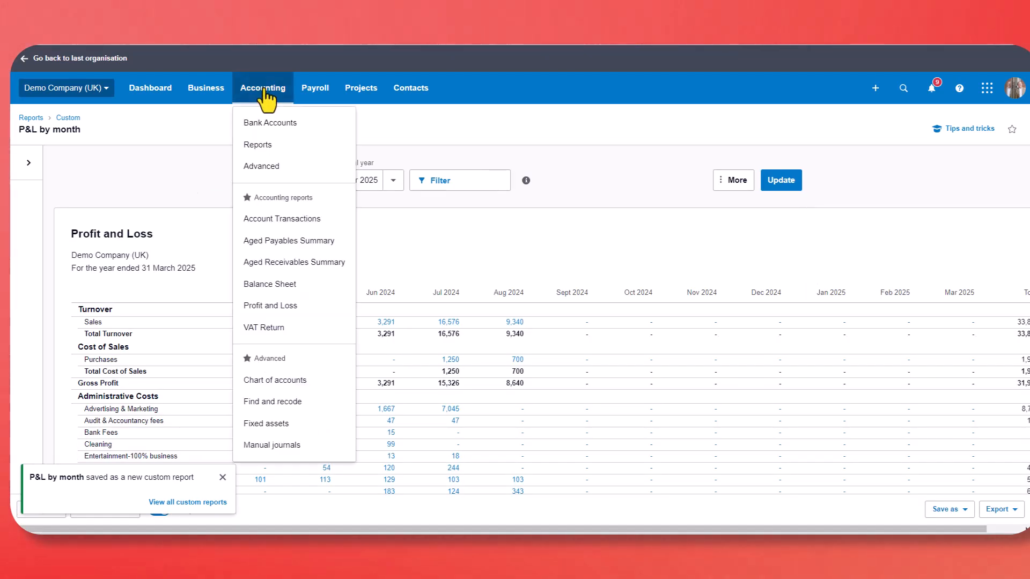
pyautogui.click(259, 146)
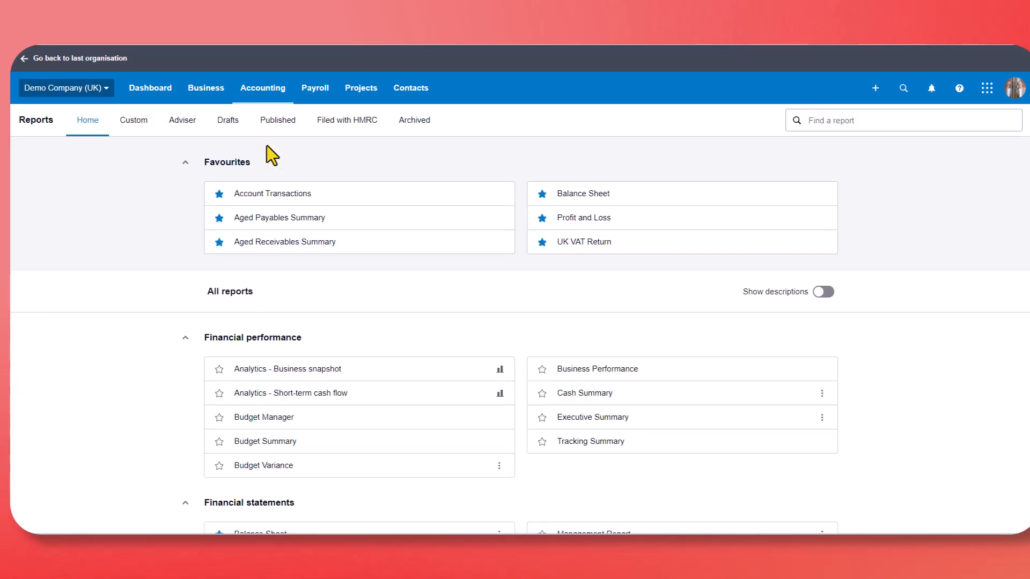
pyautogui.click(134, 124)
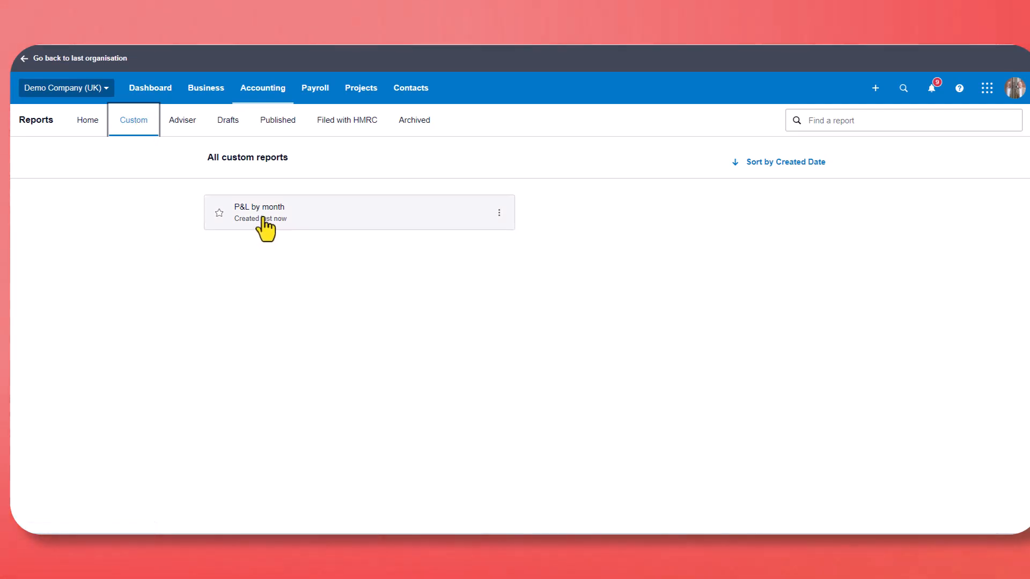
pyautogui.click(263, 219)
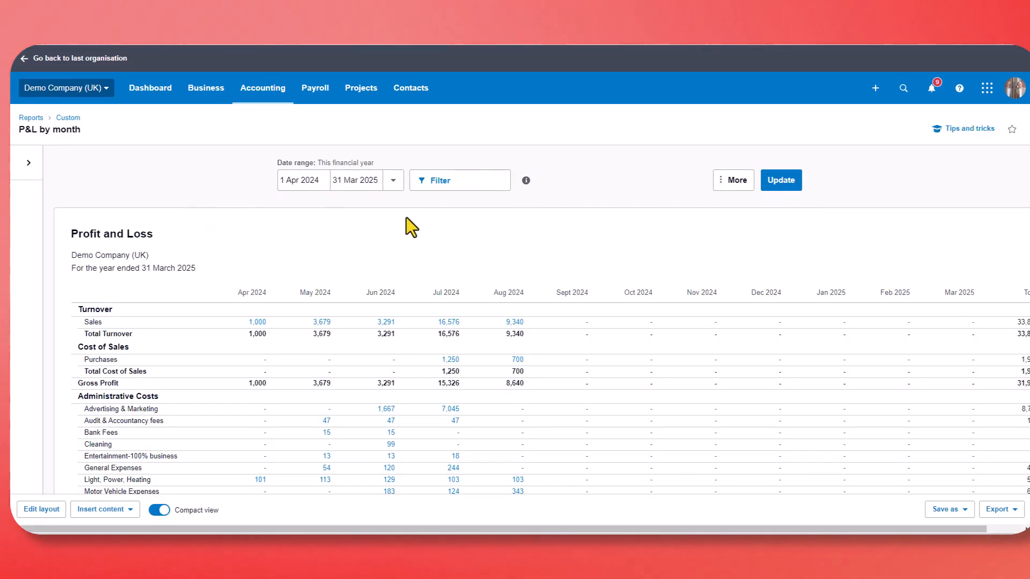
# Change the report's date range to Last financial year and update it.
pyautogui.click(394, 183)
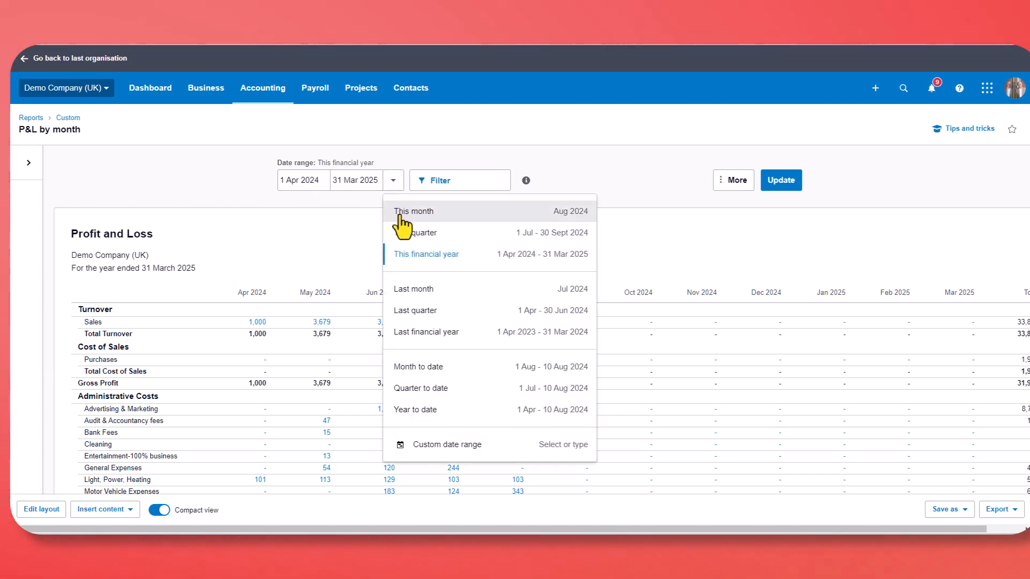
pyautogui.click(414, 332)
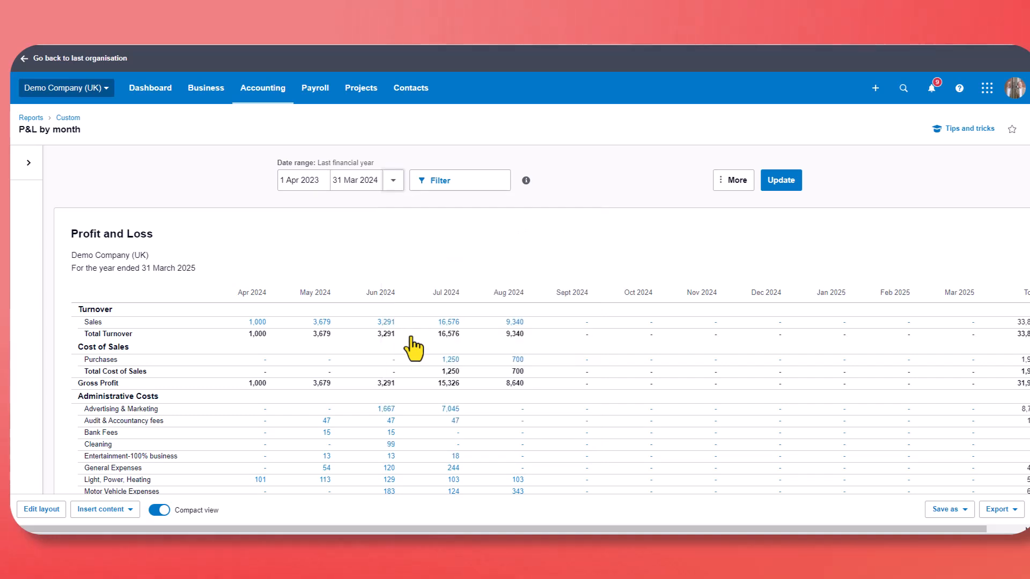
pyautogui.click(780, 183)
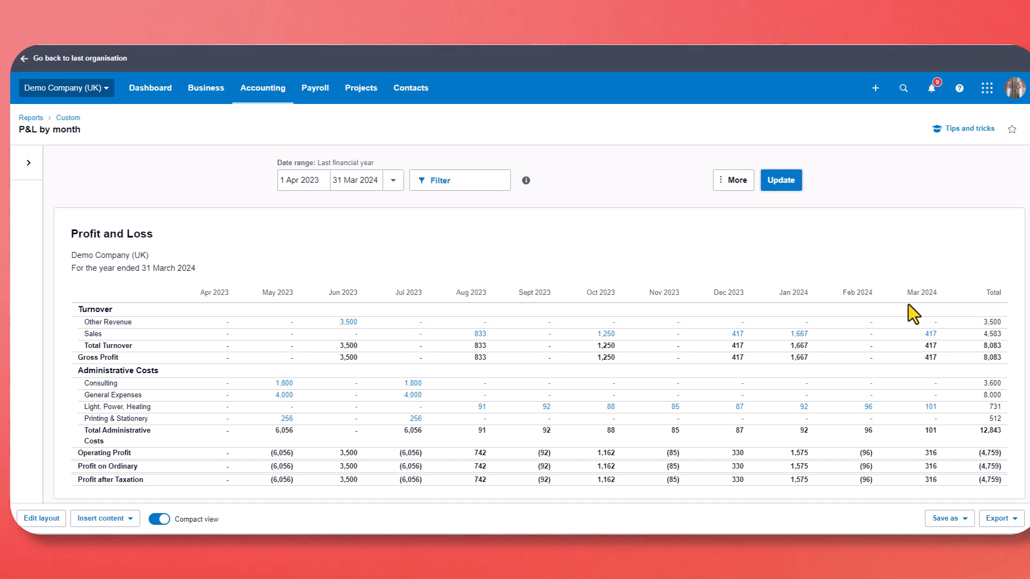
# Export the report to Excel and maximise the opened workbook window.
pyautogui.click(998, 519)
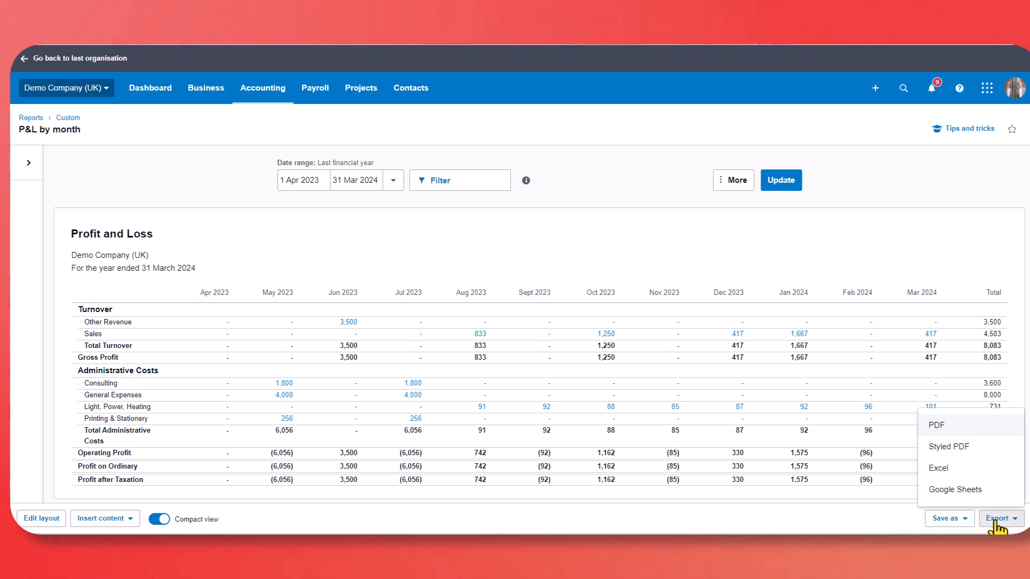
pyautogui.click(938, 470)
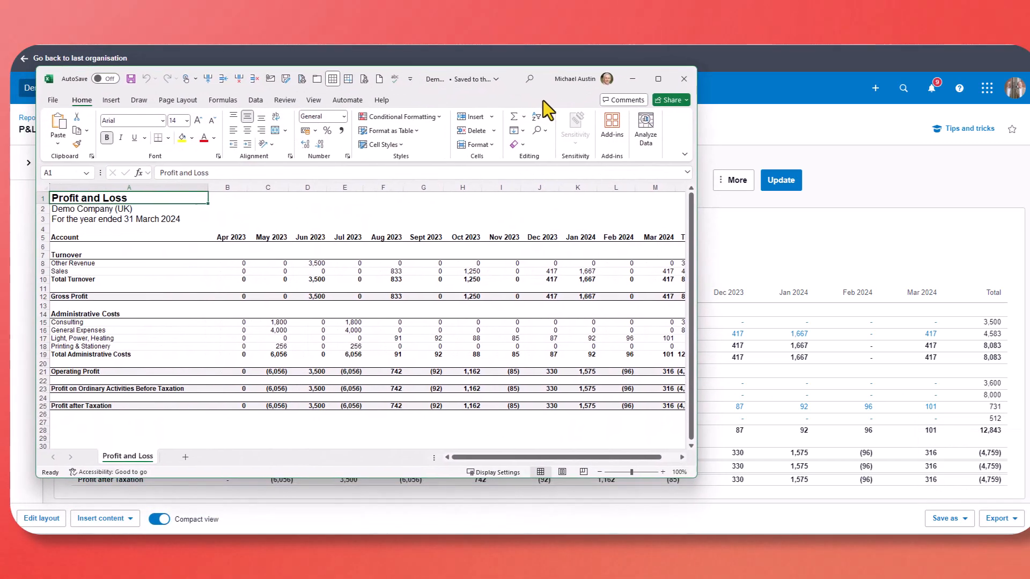
pyautogui.moveTo(543, 101); pyautogui.dragTo(517, 83)
pyautogui.moveTo(660, 456); pyautogui.dragTo(1027, 524)
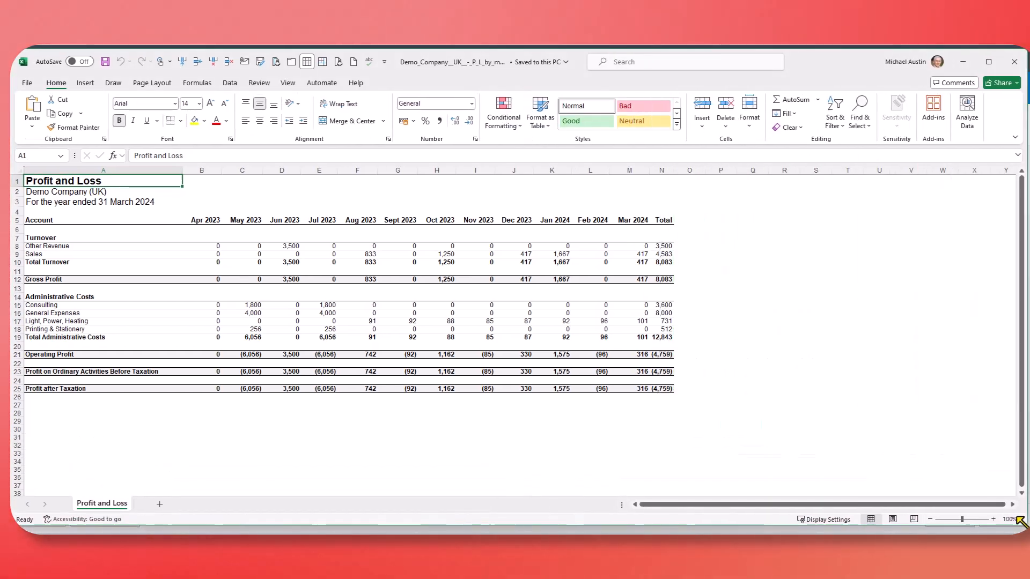
pyautogui.click(823, 364)
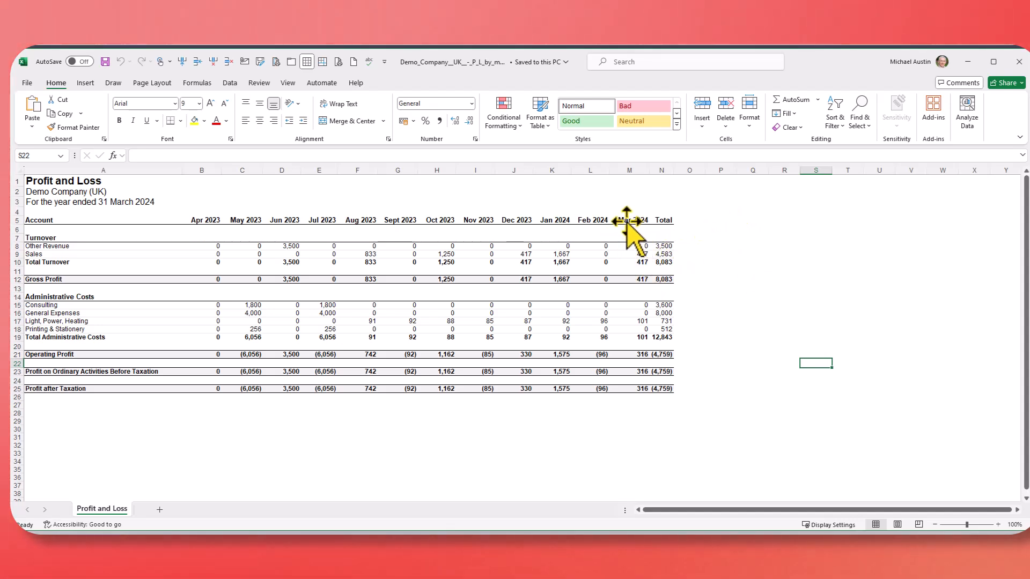
# Copy the figures block from the Apr 2023 header to the Profit after Taxation row and paste it at P5.
pyautogui.moveTo(202, 219); pyautogui.dragTo(682, 397)
pyautogui.hotkey('ctrl', 'c')
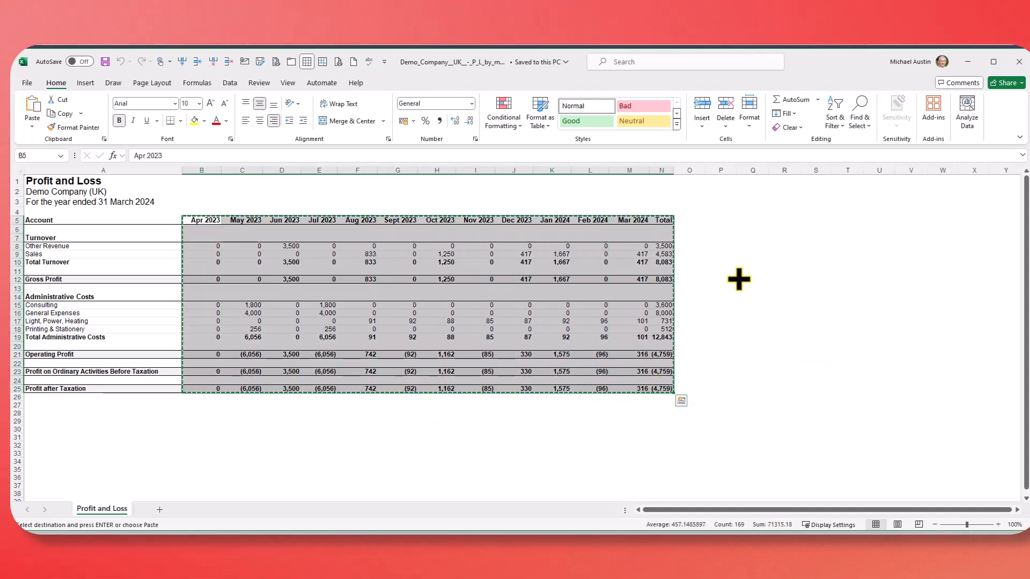
pyautogui.click(730, 220)
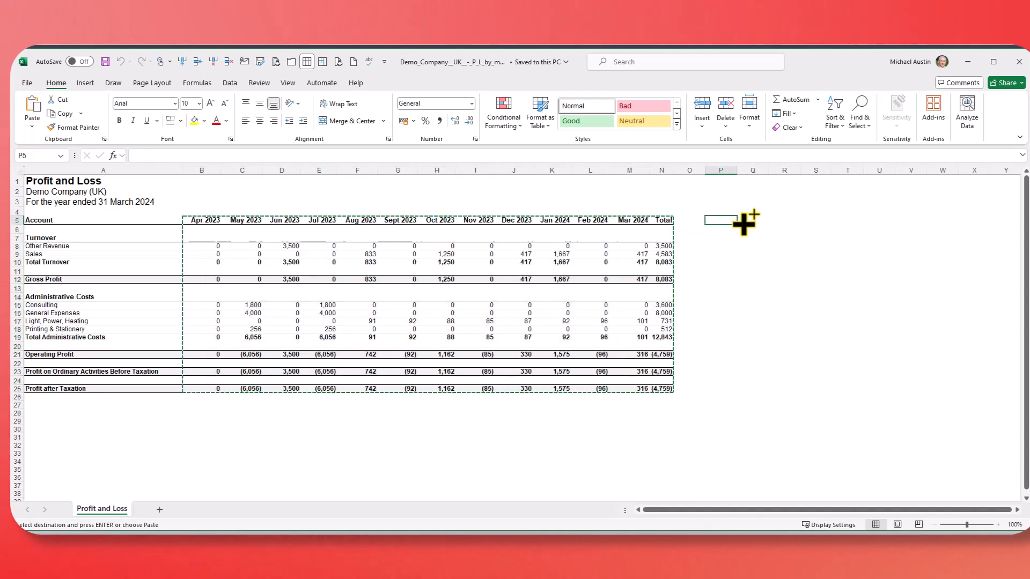
pyautogui.hotkey('ctrl', 'v')
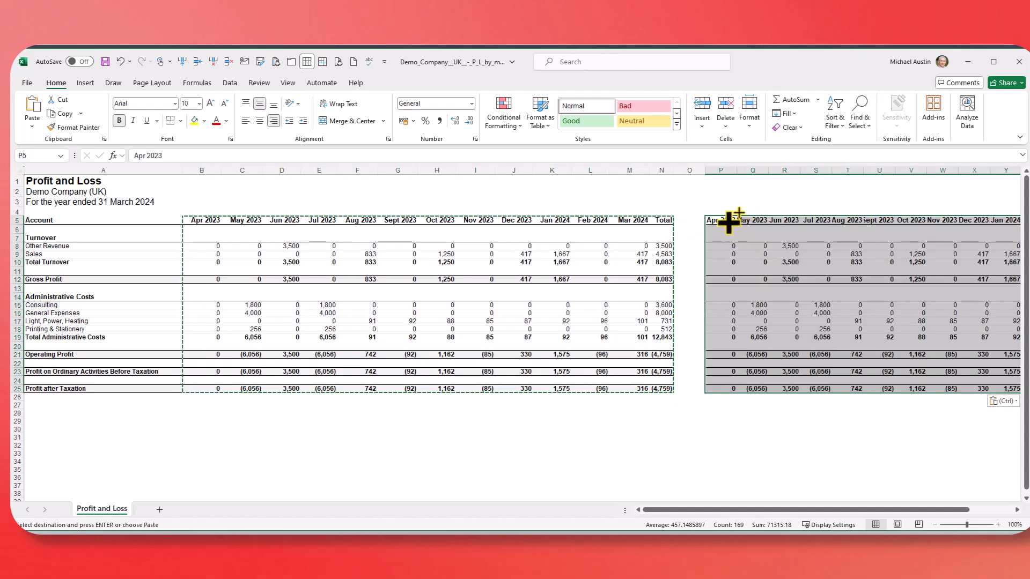
# Replace the pasted Apr 2023 header in P5 with the date 25/04/2024.
pyautogui.click(731, 221)
pyautogui.tripleClick(166, 160)
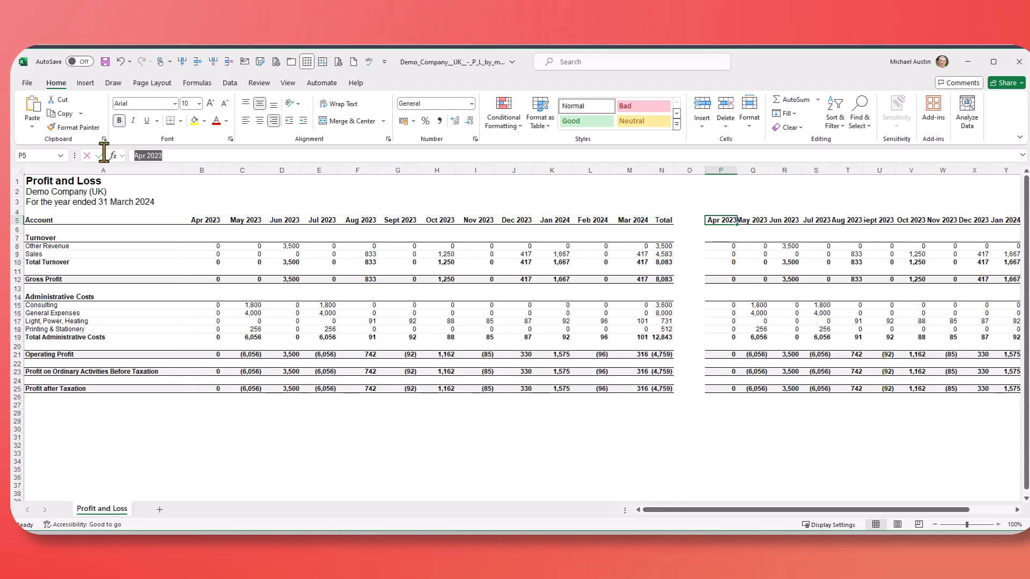
pyautogui.write('25/04/20')
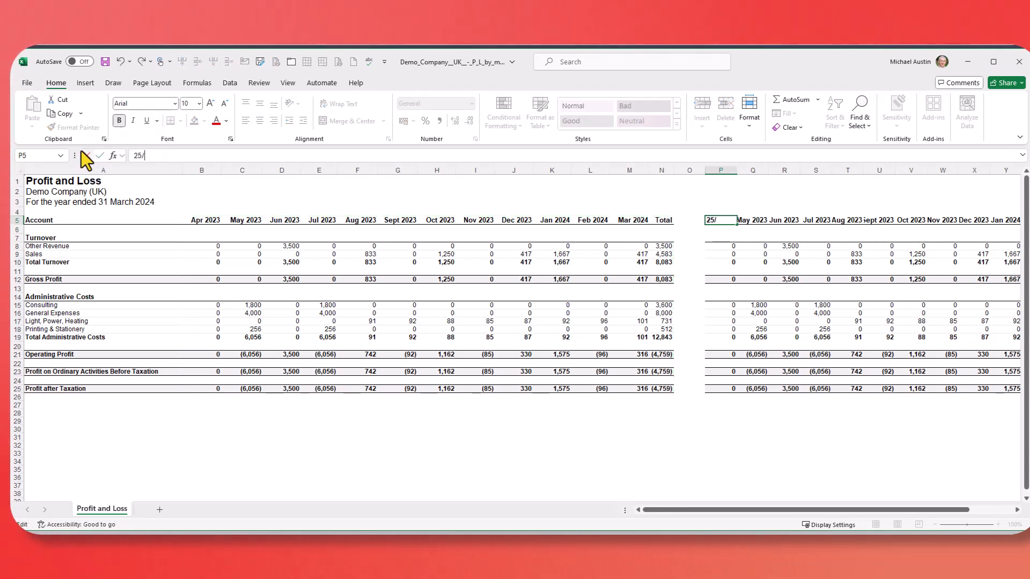
pyautogui.write('24')
pyautogui.press('Return')
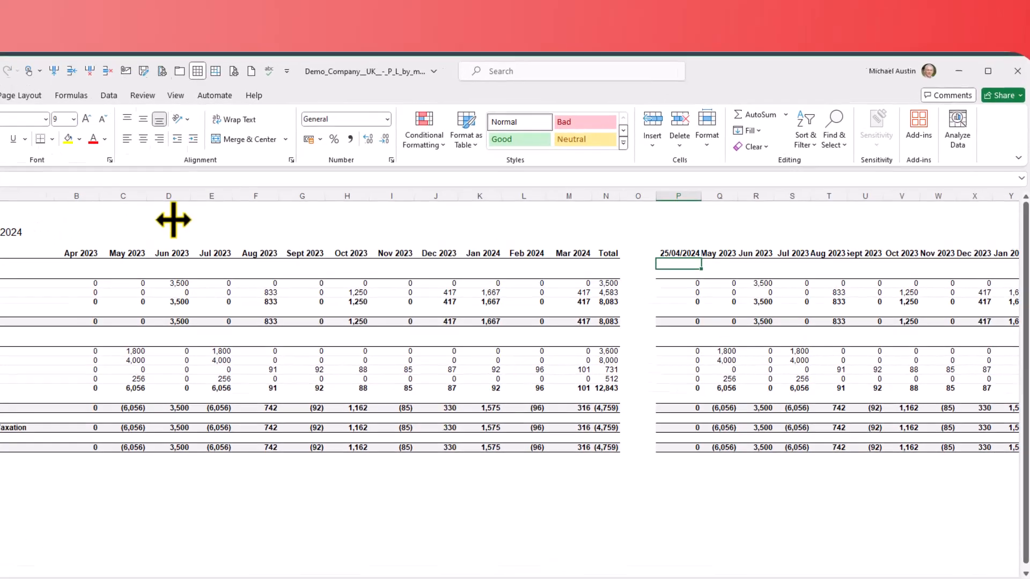
# Apply the custom number format mmm yy to the date header in P5.
pyautogui.click(724, 220)
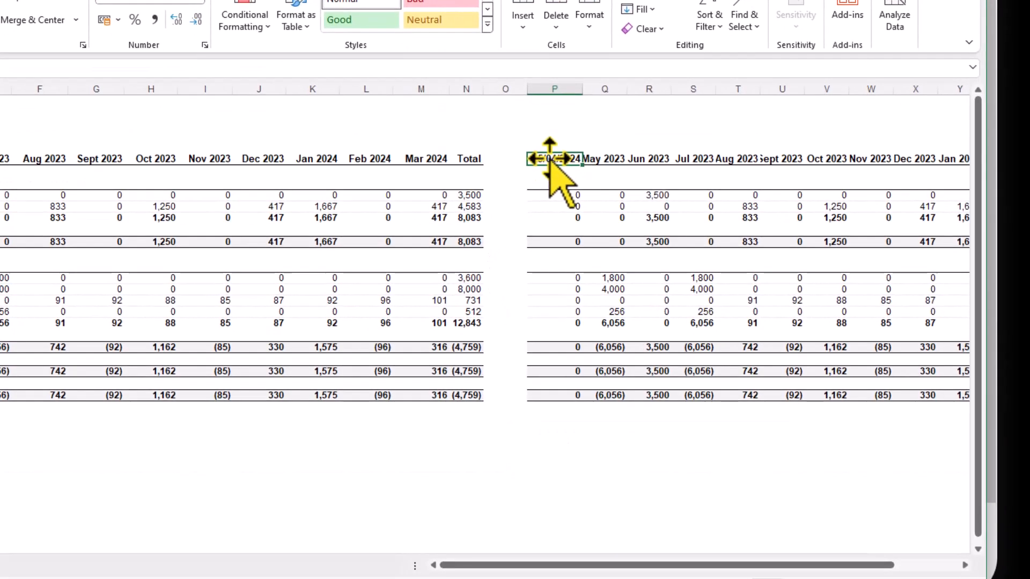
pyautogui.rightClick(552, 160)
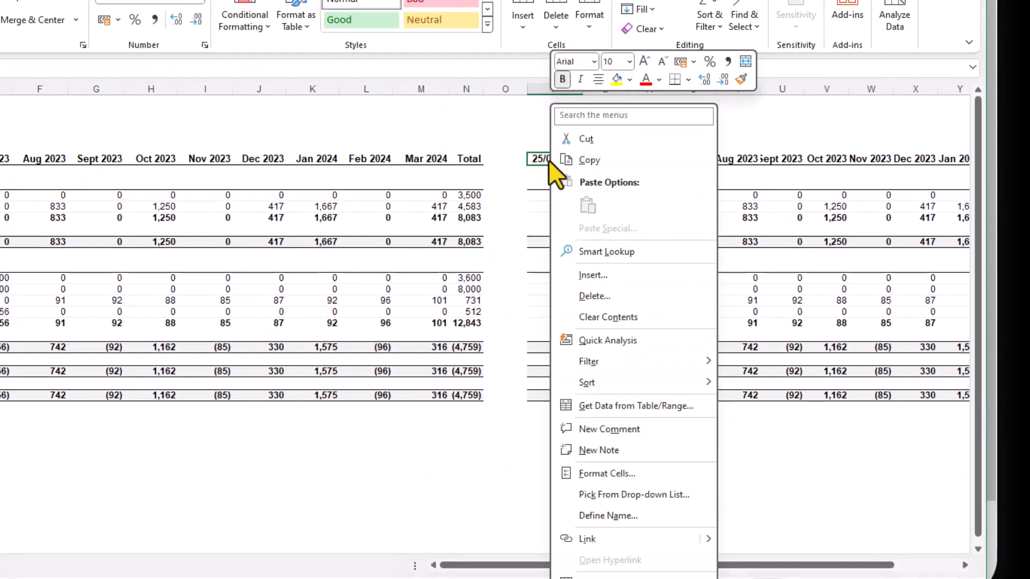
pyautogui.click(591, 476)
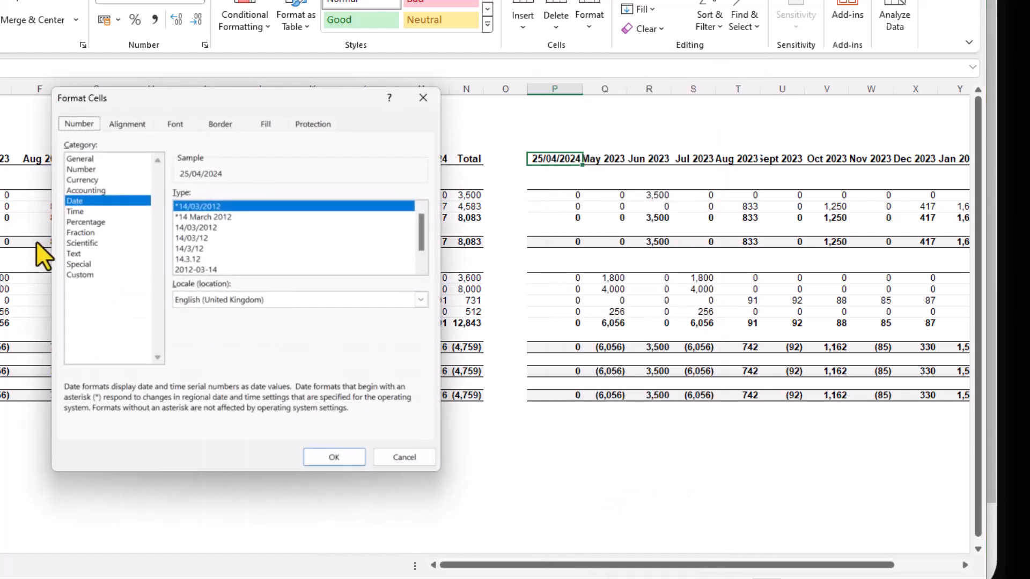
pyautogui.click(76, 275)
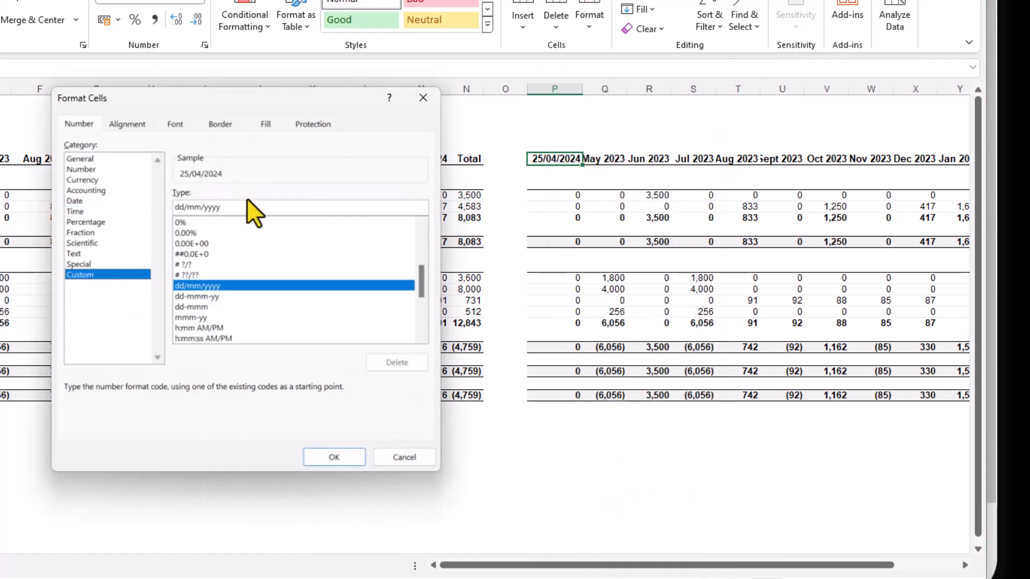
pyautogui.doubleClick(243, 207)
pyautogui.write('mmm')
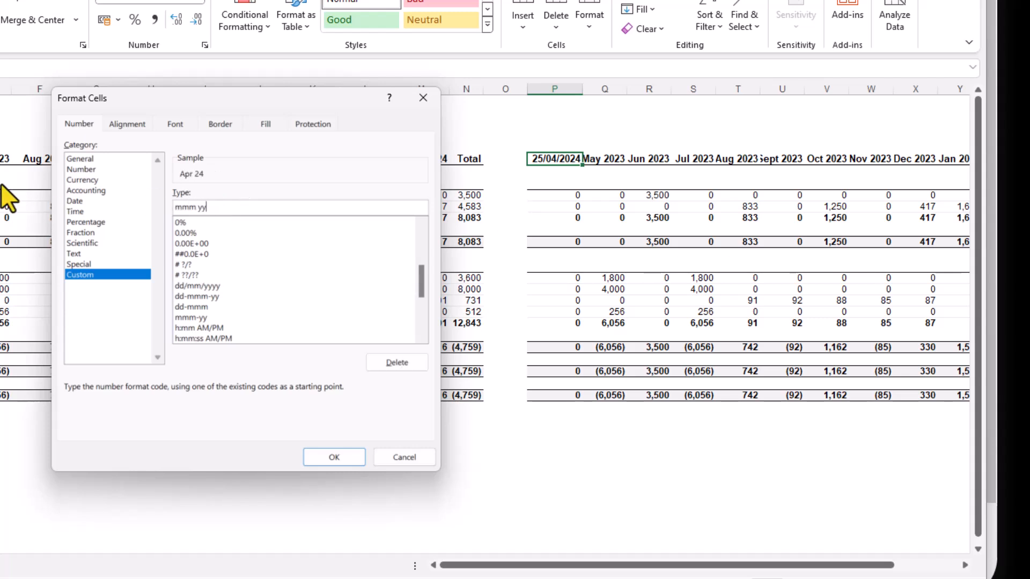
pyautogui.click(319, 460)
# Enter the formula =P5+30 in Q5 and fill it across the header row to AA5.
pyautogui.click(606, 161)
pyautogui.write('=P5')
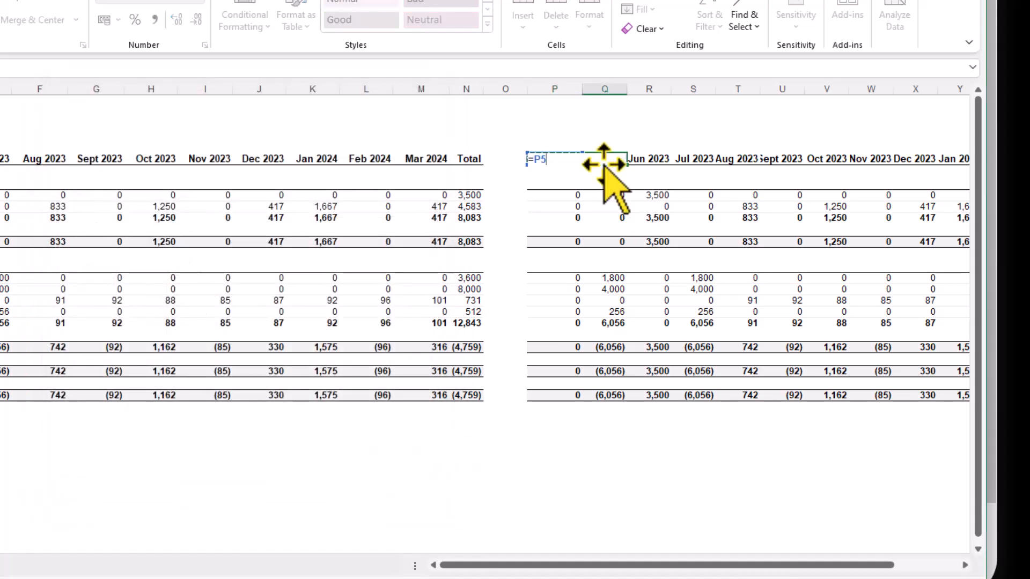
pyautogui.write('+30')
pyautogui.press('Return')
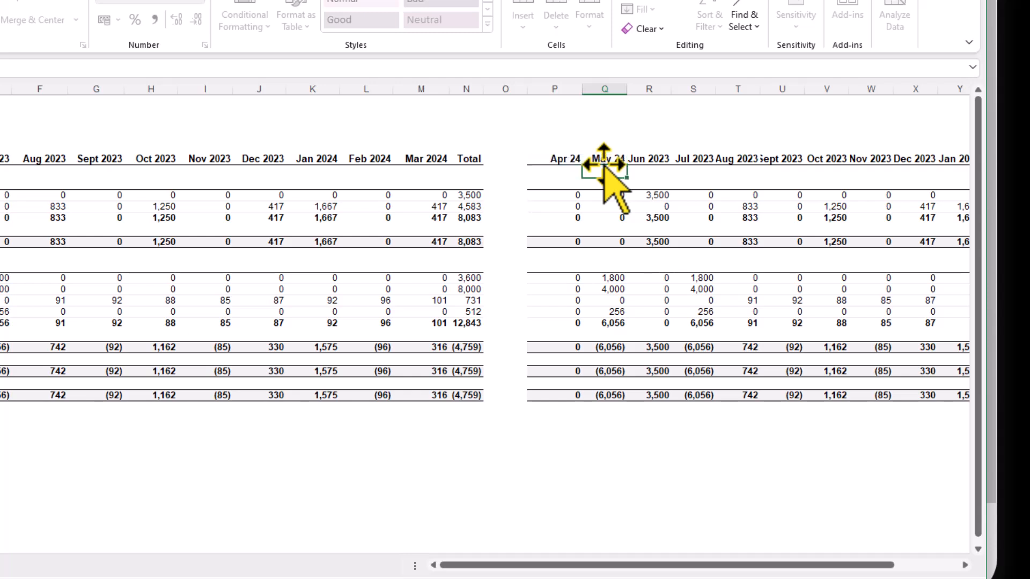
pyautogui.click(605, 159)
pyautogui.moveTo(627, 167); pyautogui.dragTo(847, 164)
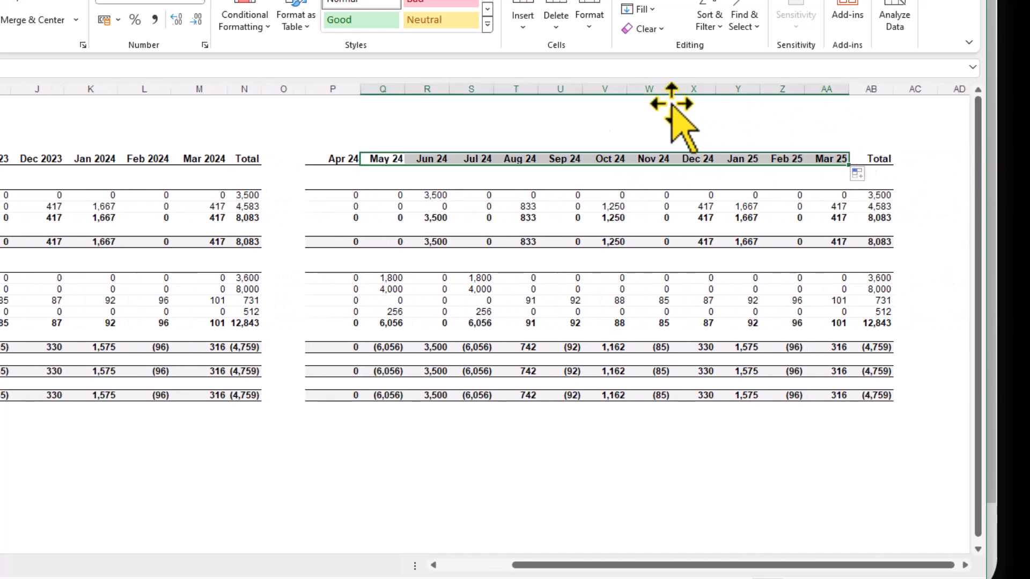
# Clear the copied figures from the revenue rows 8–9 and administrative cost rows 15–18 in columns P to AA.
pyautogui.moveTo(335, 198); pyautogui.dragTo(812, 209)
pyautogui.press('Delete')
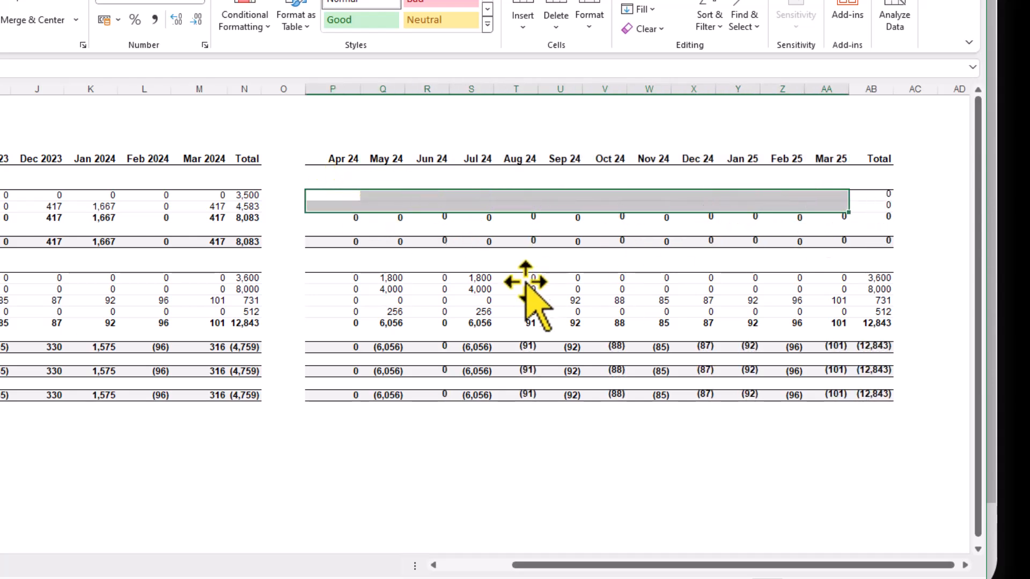
pyautogui.moveTo(353, 277); pyautogui.dragTo(837, 308)
pyautogui.press('Delete')
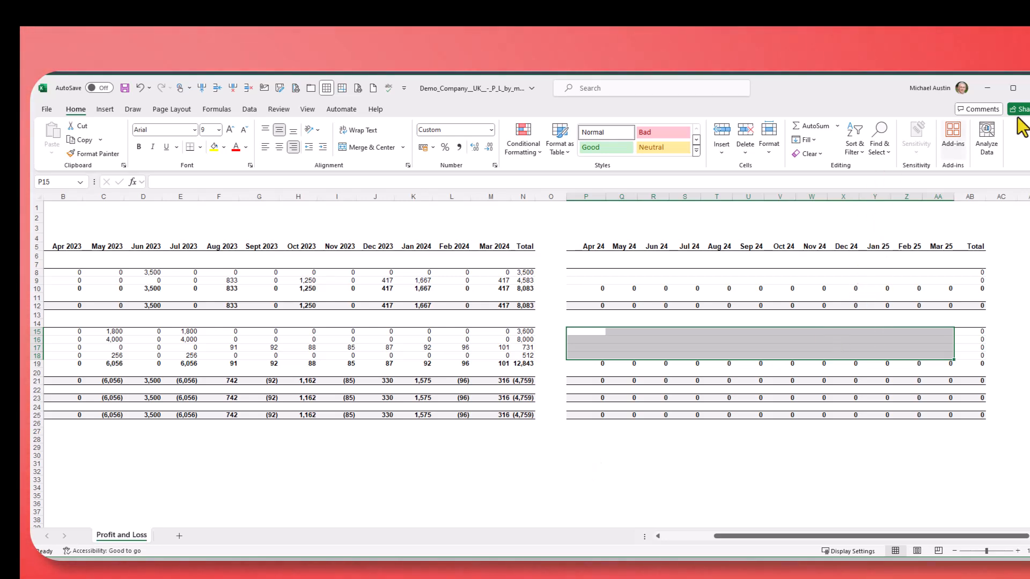
# Switch back to Xero, set the report's date range to This financial year and update it.
pyautogui.click(988, 90)
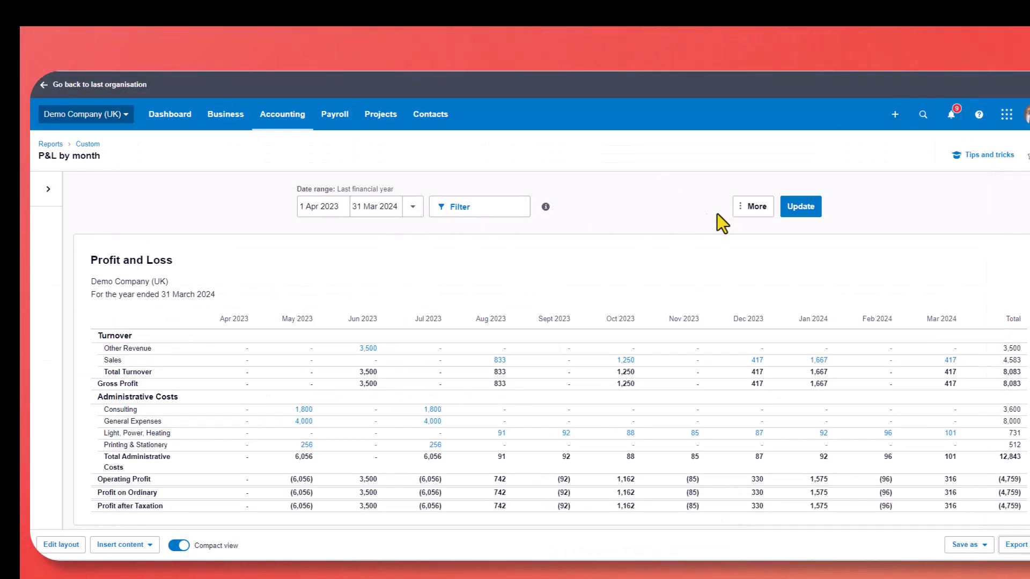
pyautogui.click(413, 207)
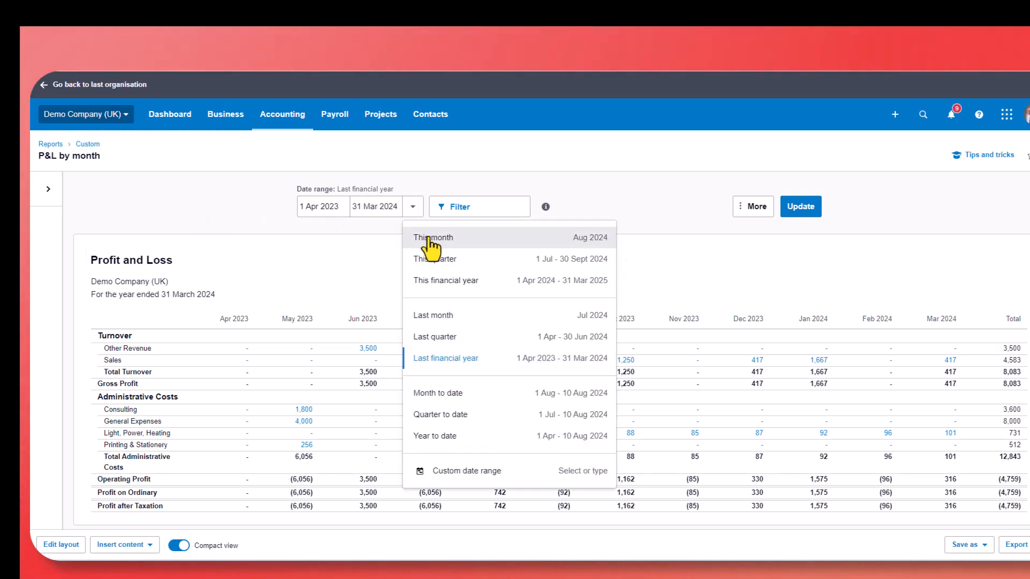
pyautogui.click(445, 280)
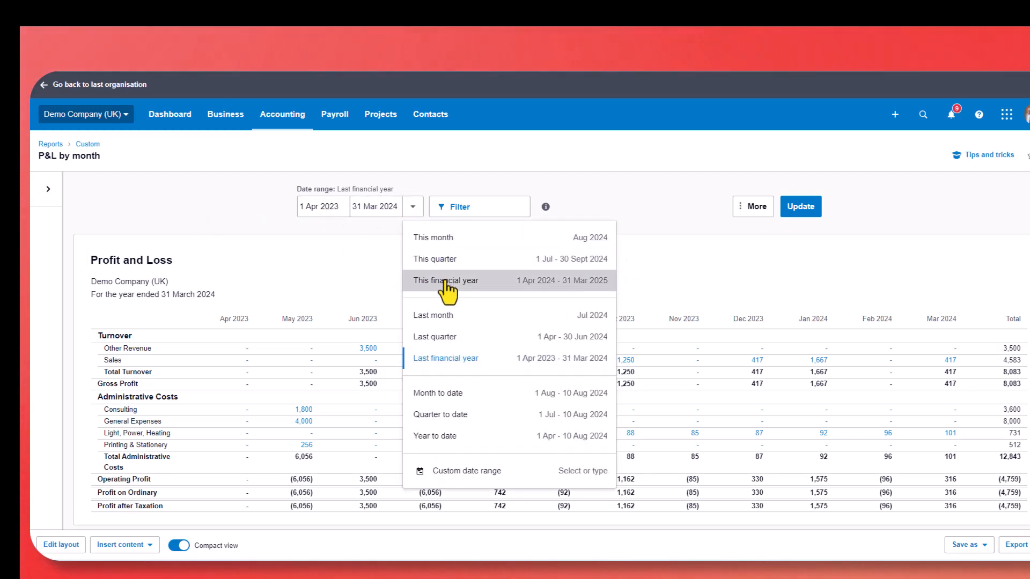
pyautogui.click(795, 213)
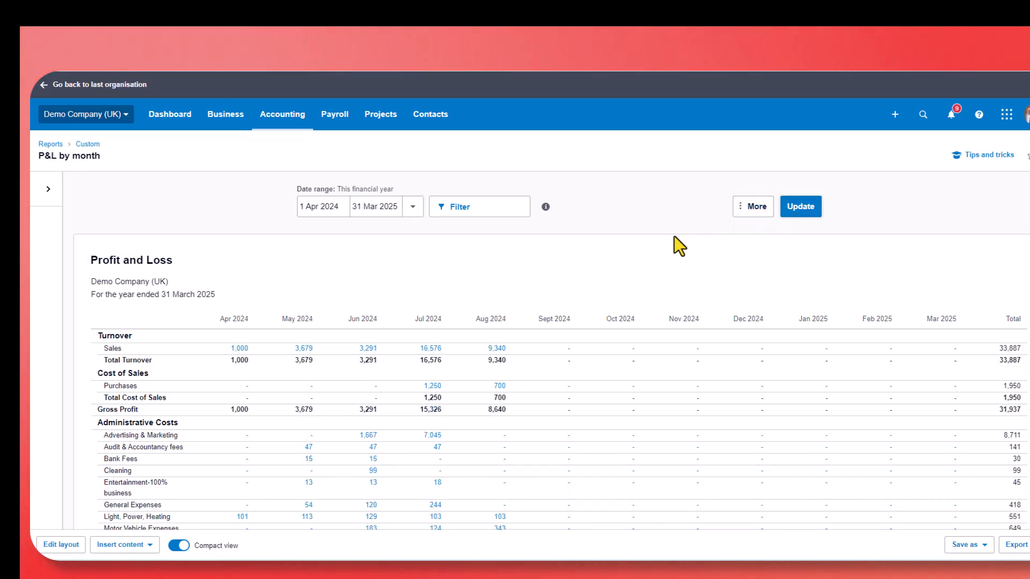
pyautogui.scroll(-2, 675, 236)
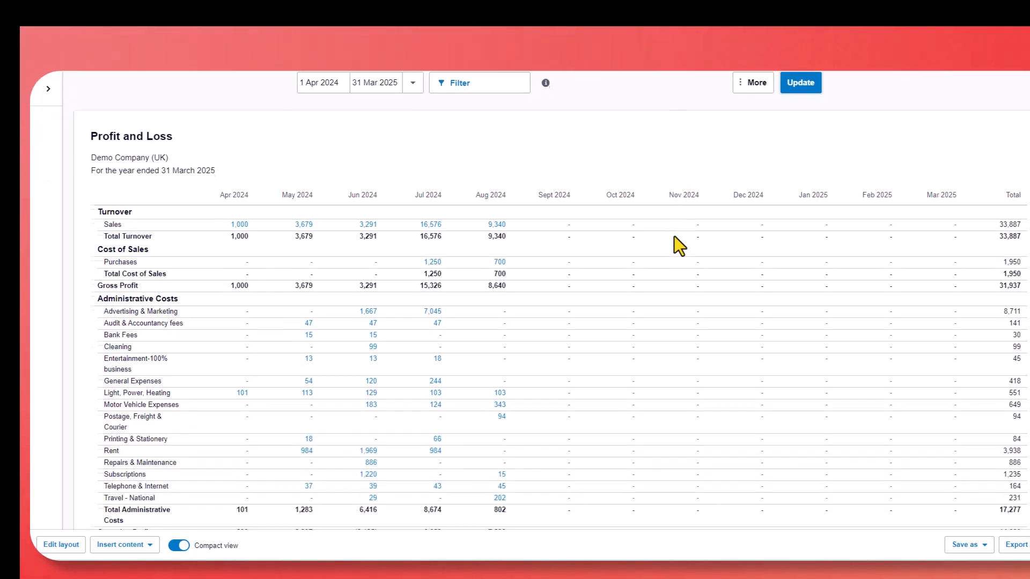